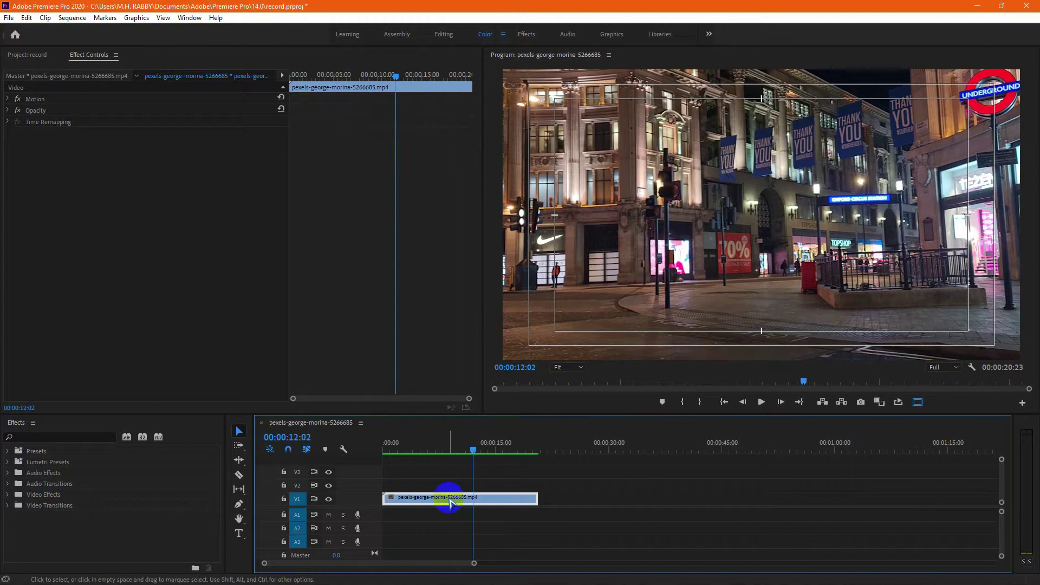
Apply Black & White to the V1 street clip, then toggle it off and on to compare.
{"action": "left_click", "coordinate": [86, 437]}
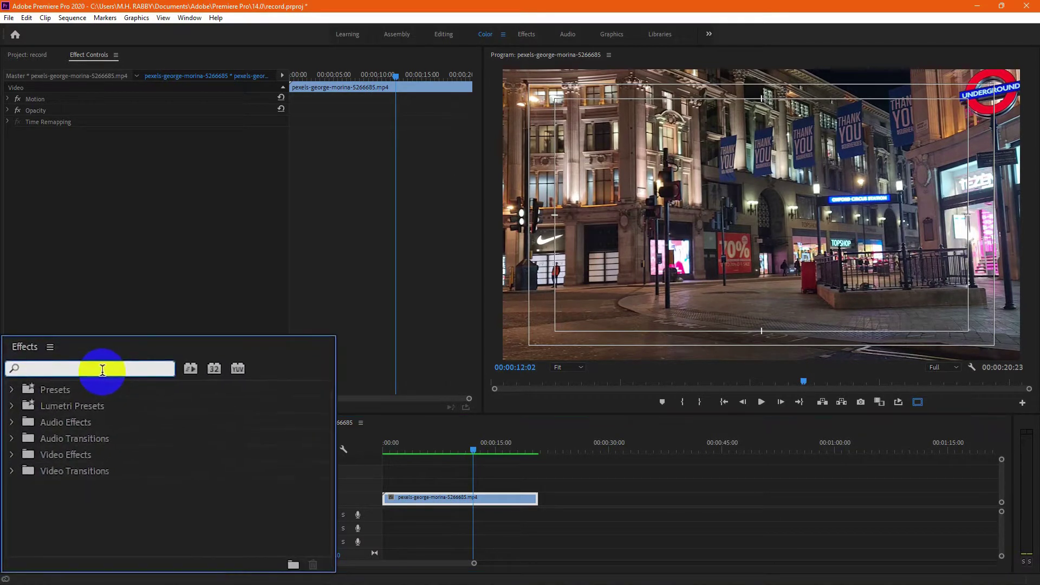
{"action": "type", "text": "Black &"}
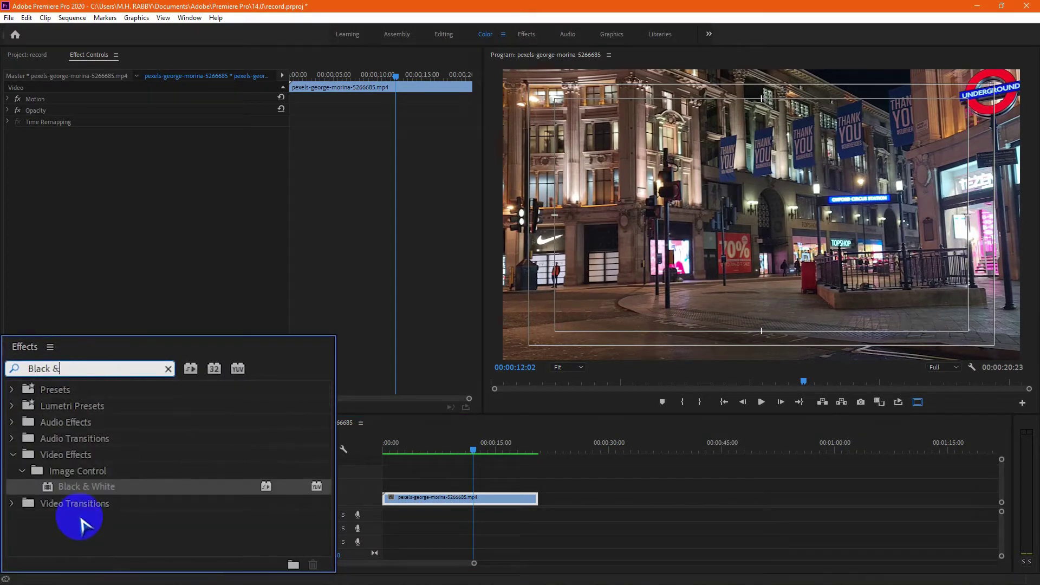
{"action": "left_click_drag", "start_coordinate": [74, 518], "coordinate": [437, 497]}
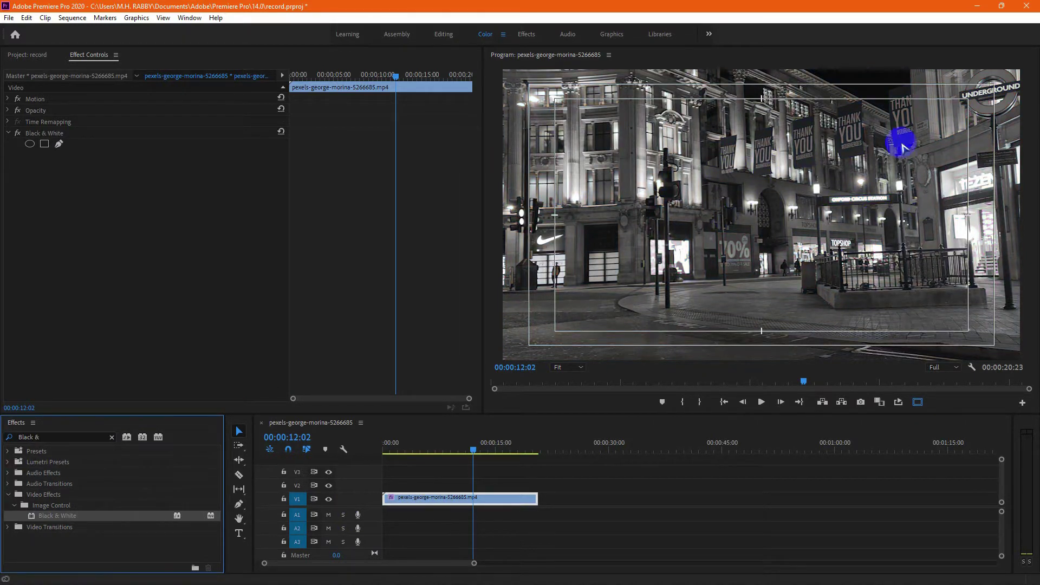
{"action": "left_click", "coordinate": [17, 134]}
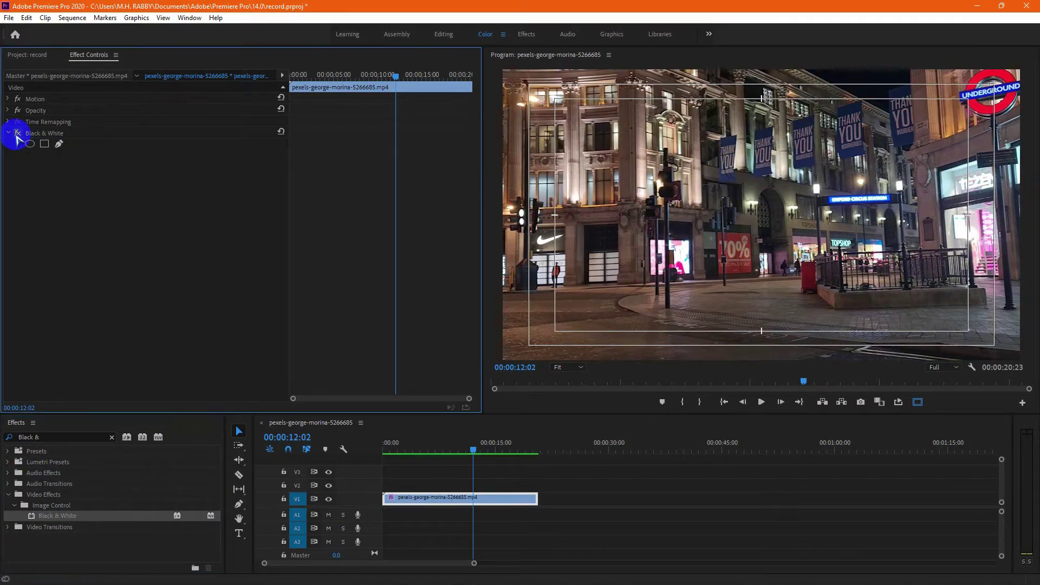
{"action": "left_click", "coordinate": [17, 134]}
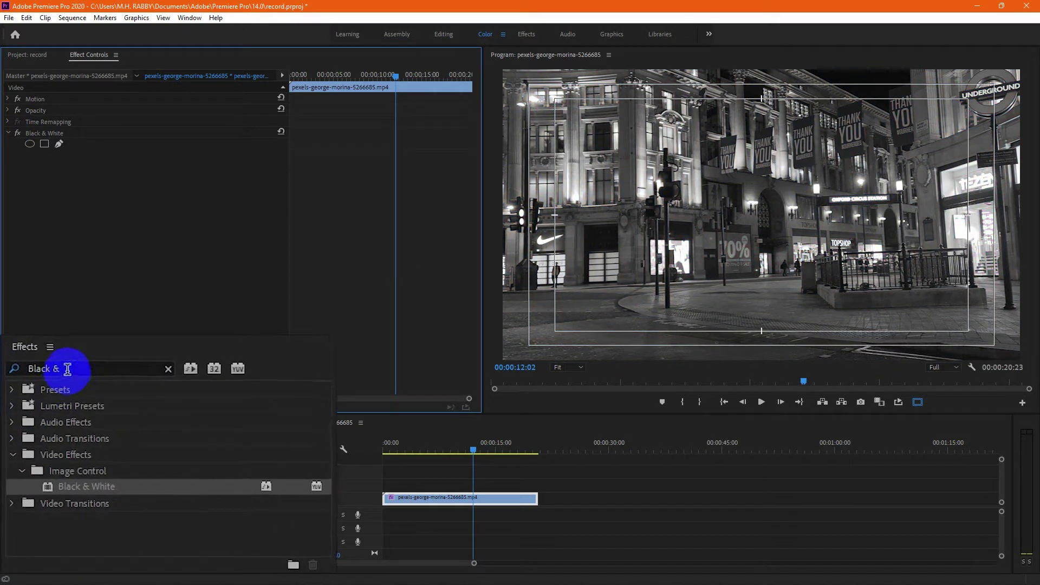
Search Effects for 'Time' and apply the Timecode effect to the V1 street clip.
{"action": "left_click", "coordinate": [8, 438]}
{"action": "type", "text": "Time"}
{"action": "left_click", "coordinate": [69, 546]}
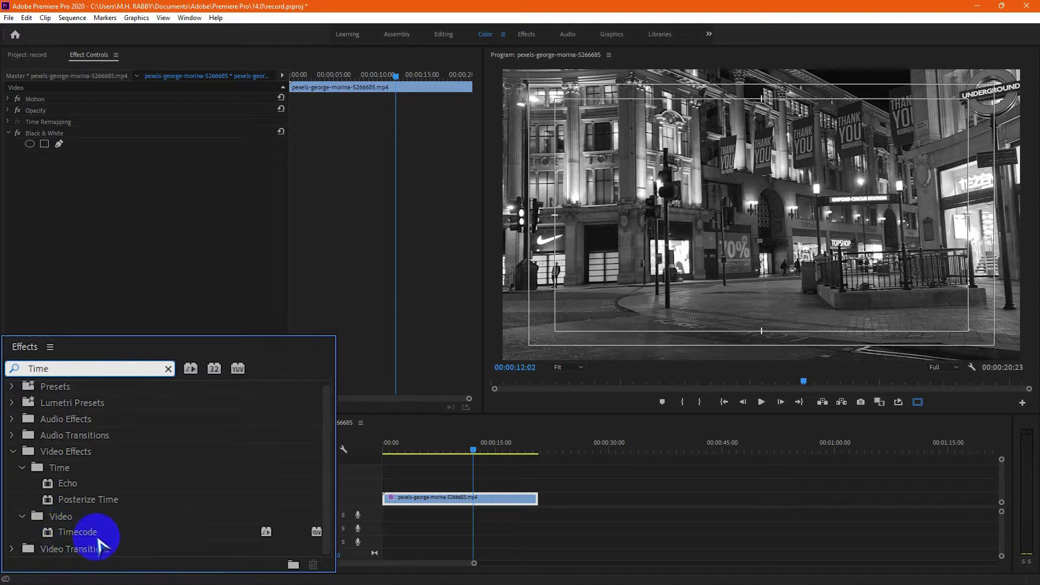
{"action": "left_click_drag", "start_coordinate": [69, 551], "coordinate": [409, 496]}
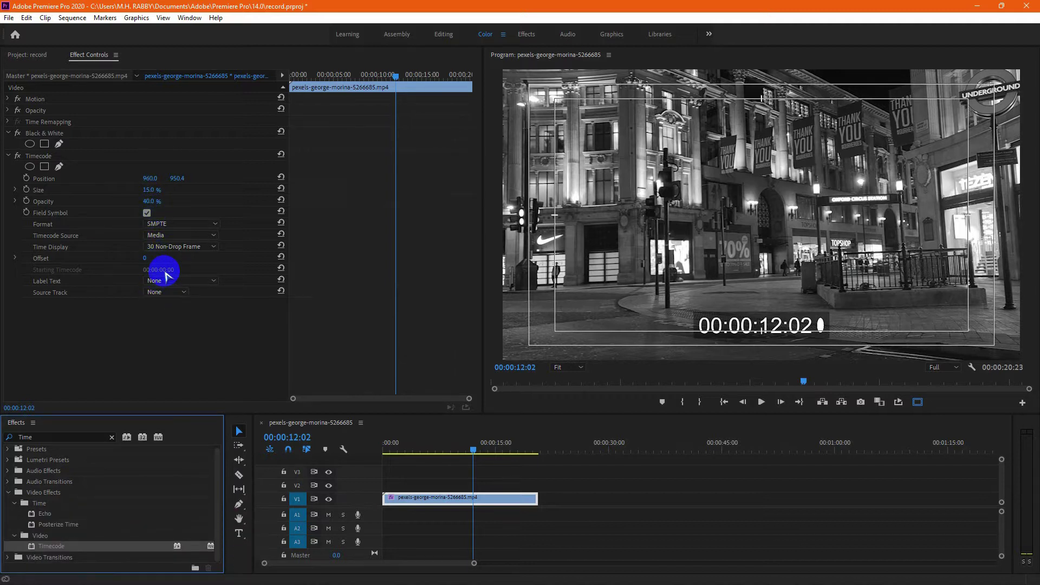
Keep the timecode in SMPTE format with Media source and 30 Non-Drop Frame display.
{"action": "left_click", "coordinate": [168, 225]}
{"action": "left_click", "coordinate": [168, 239]}
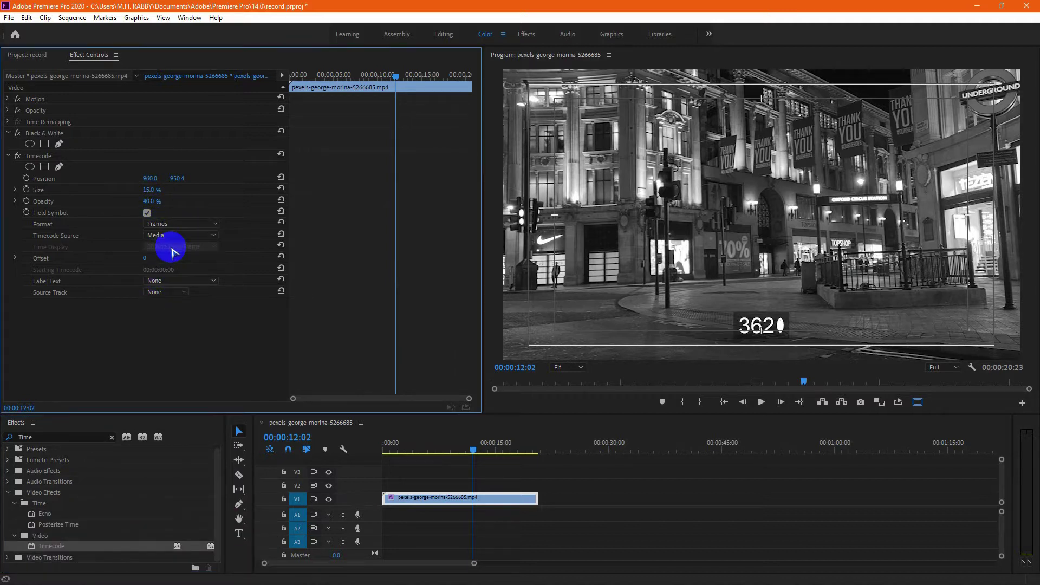
{"action": "left_click", "coordinate": [163, 223]}
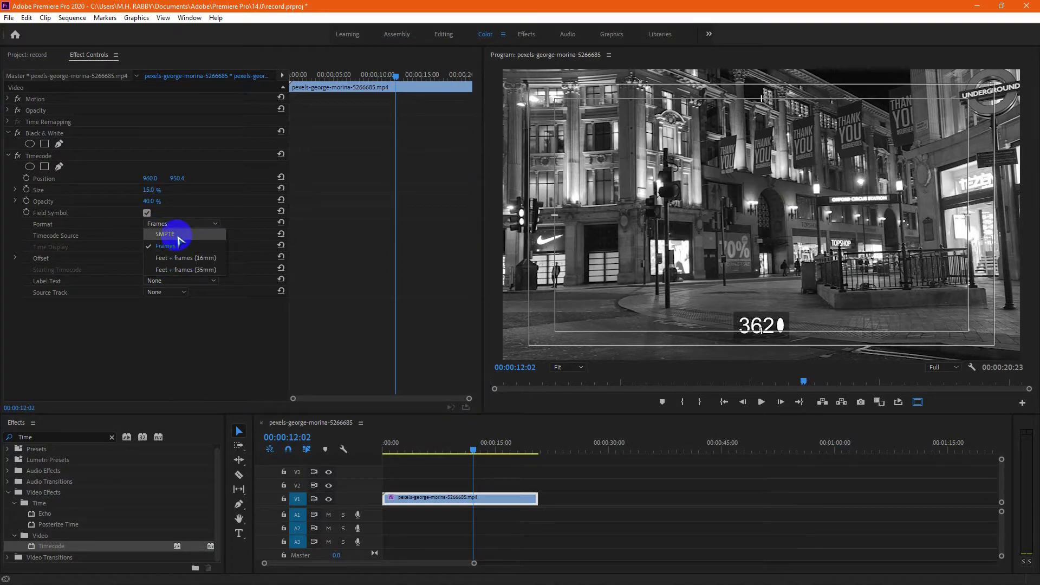
{"action": "left_click", "coordinate": [178, 237]}
{"action": "left_click", "coordinate": [170, 236]}
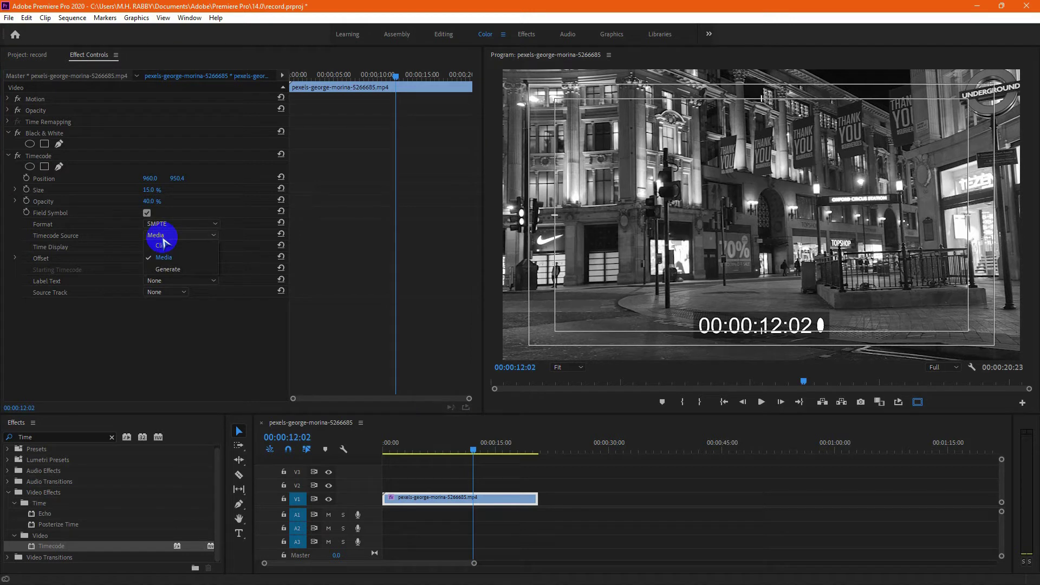
{"action": "left_click", "coordinate": [158, 349]}
{"action": "left_click", "coordinate": [163, 247]}
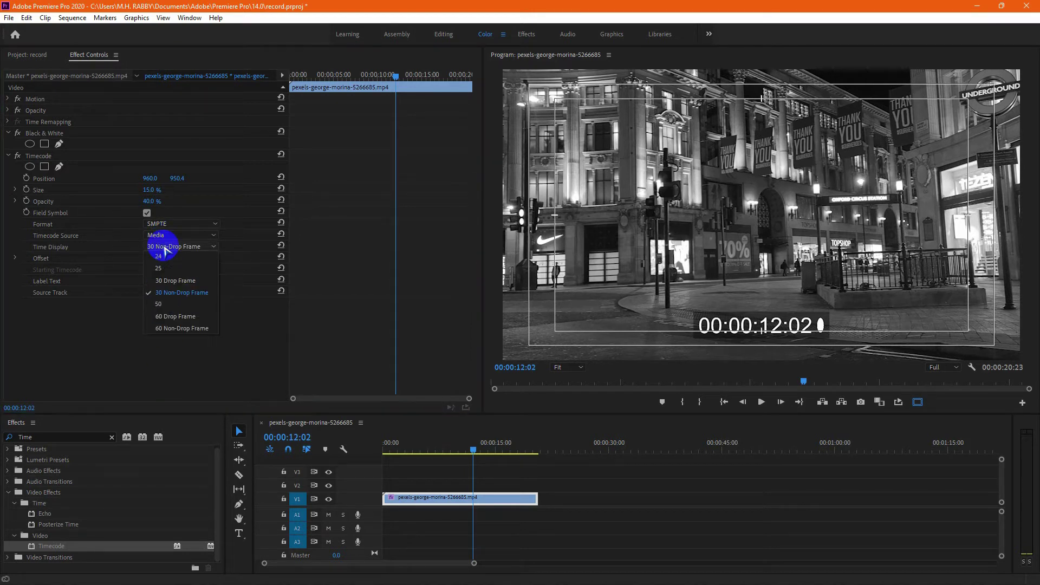
{"action": "left_click", "coordinate": [159, 277]}
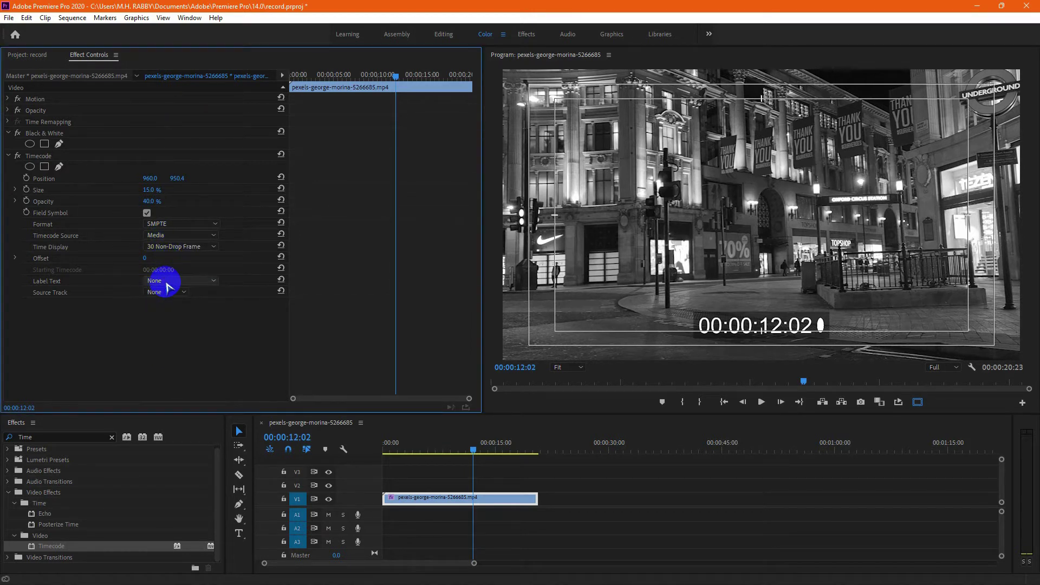
Label the timecode Camera 1 and remove its field symbol.
{"action": "left_click", "coordinate": [167, 281]}
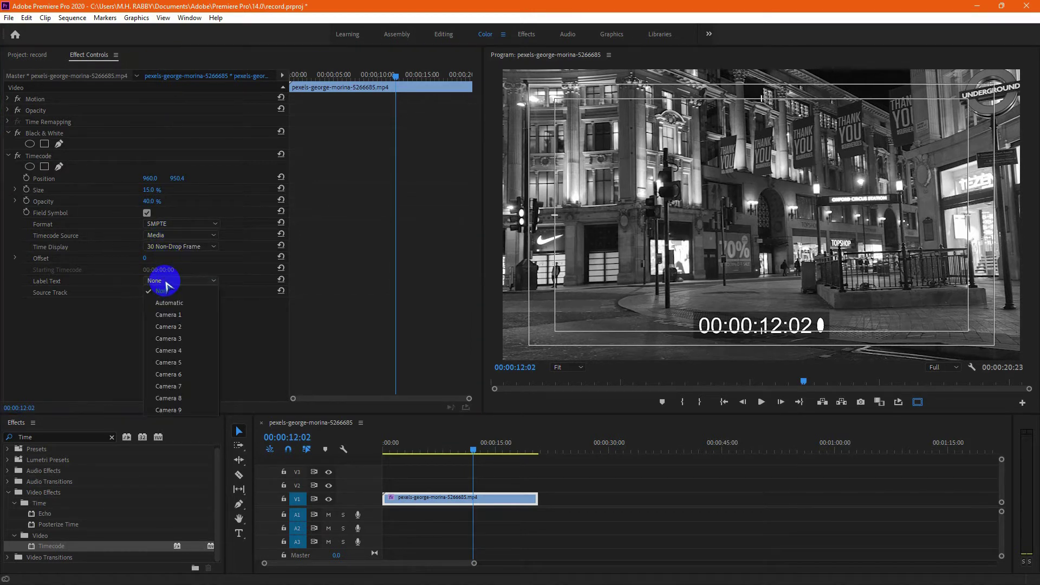
{"action": "left_click", "coordinate": [182, 318]}
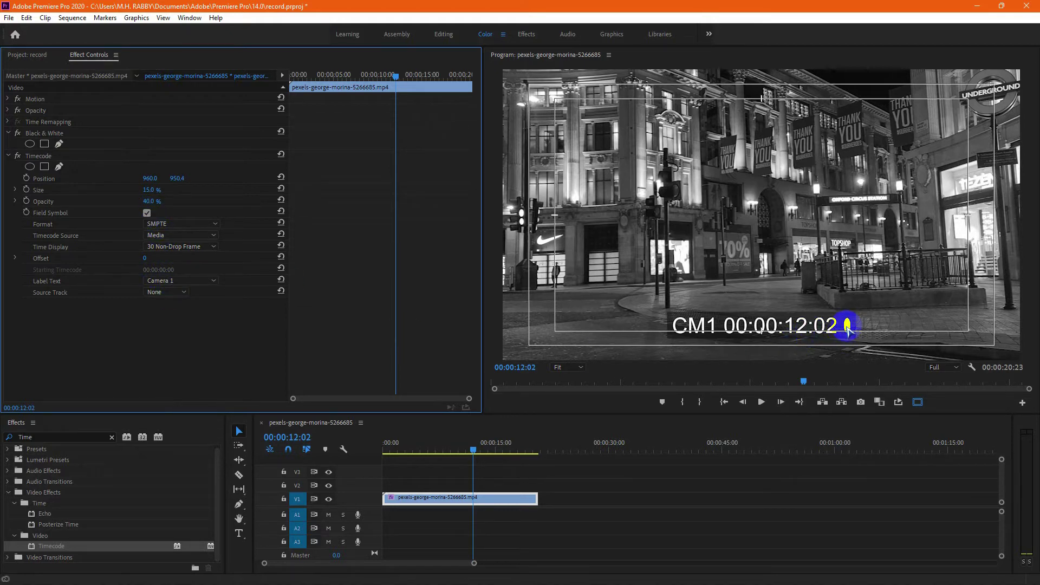
{"action": "left_click", "coordinate": [147, 213]}
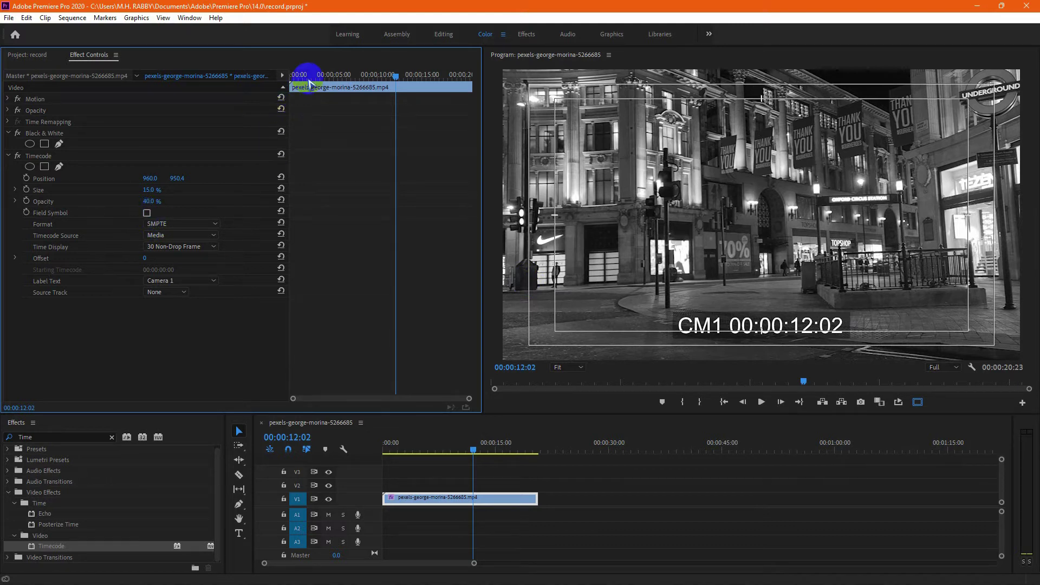
Set the timecode's Position to 364, 96.4, Size to 12% and Opacity to 59%.
{"action": "mouse_move", "coordinate": [302, 75]}
{"action": "left_mouse_down"}
{"action": "mouse_move", "coordinate": [286, 79]}
{"action": "mouse_move", "coordinate": [294, 78]}
{"action": "left_mouse_up"}
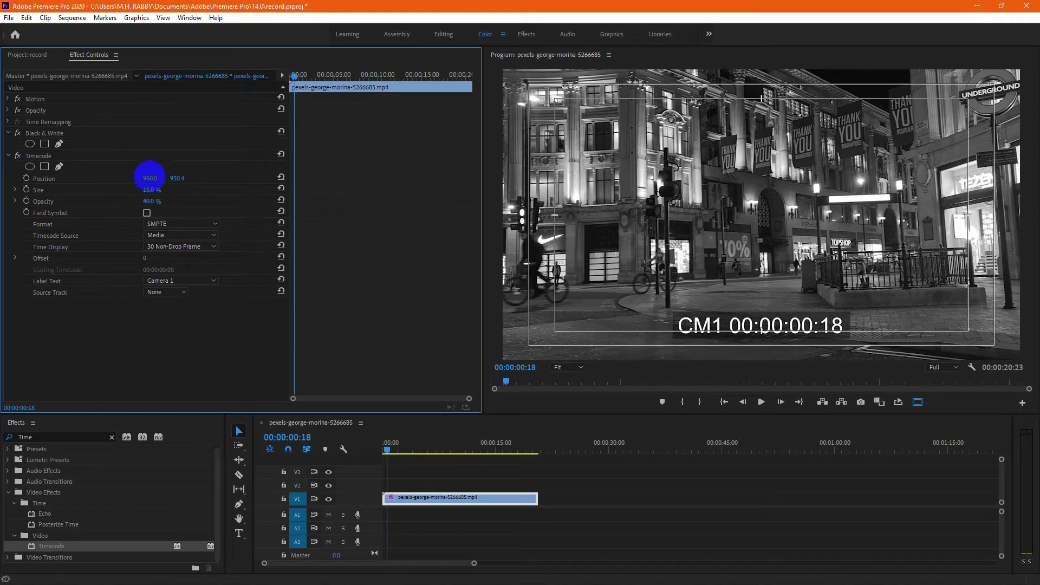
{"action": "left_click_drag", "start_coordinate": [149, 178], "coordinate": [97, 179]}
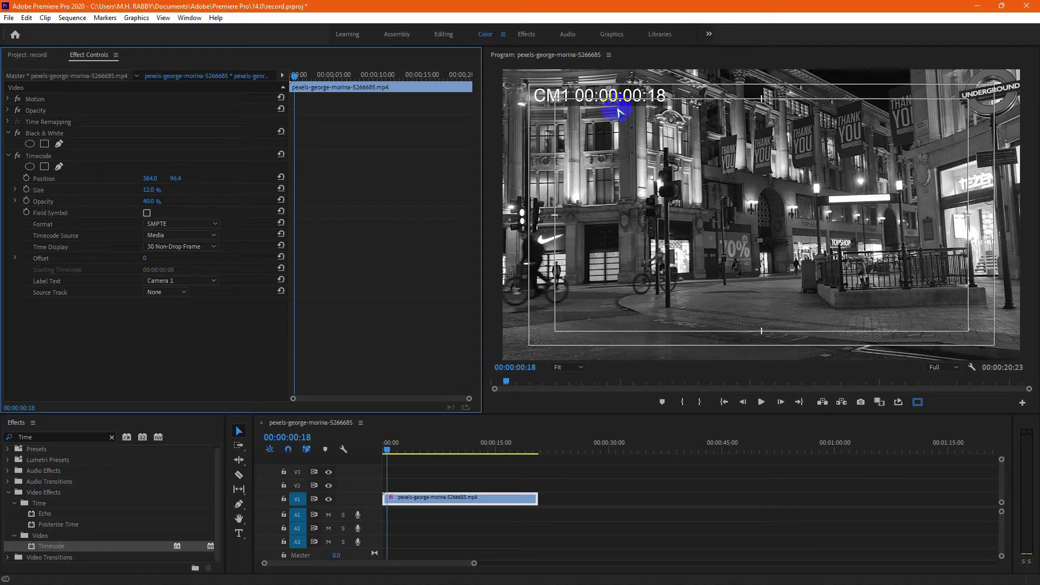
{"action": "mouse_move", "coordinate": [147, 203]}
{"action": "left_mouse_down"}
{"action": "mouse_move", "coordinate": [169, 202]}
{"action": "mouse_move", "coordinate": [156, 200]}
{"action": "left_mouse_up"}
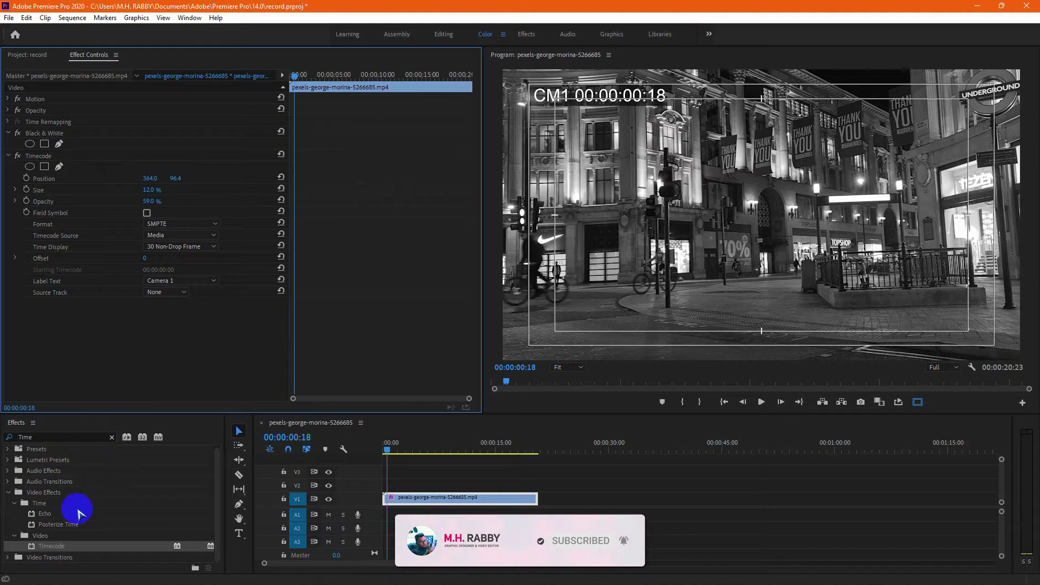
Apply Posterize Time to the street clip, keeping its 15 fps frame rate.
{"action": "left_click", "coordinate": [48, 525]}
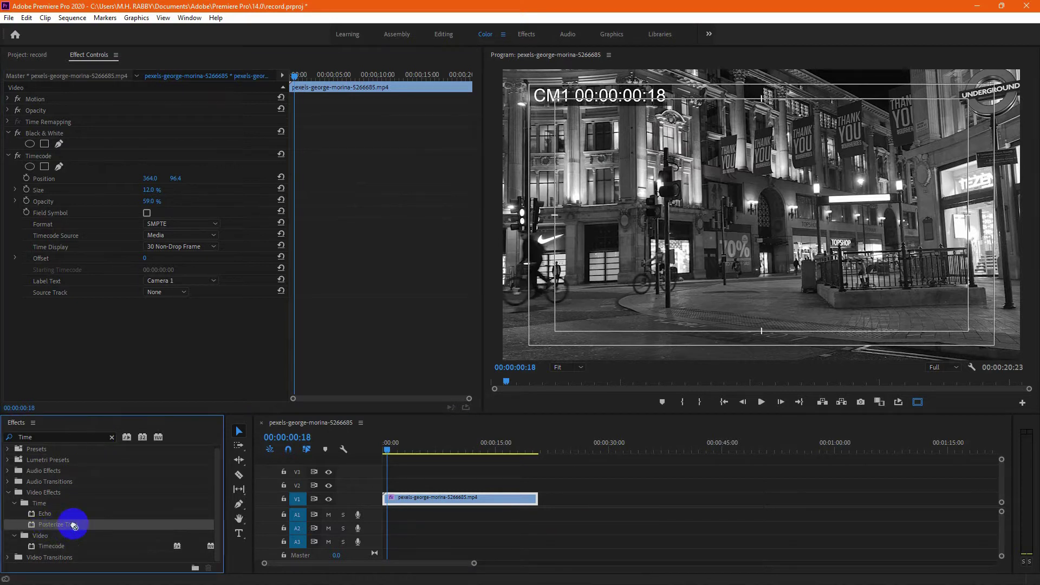
{"action": "left_click_drag", "start_coordinate": [73, 526], "coordinate": [403, 498]}
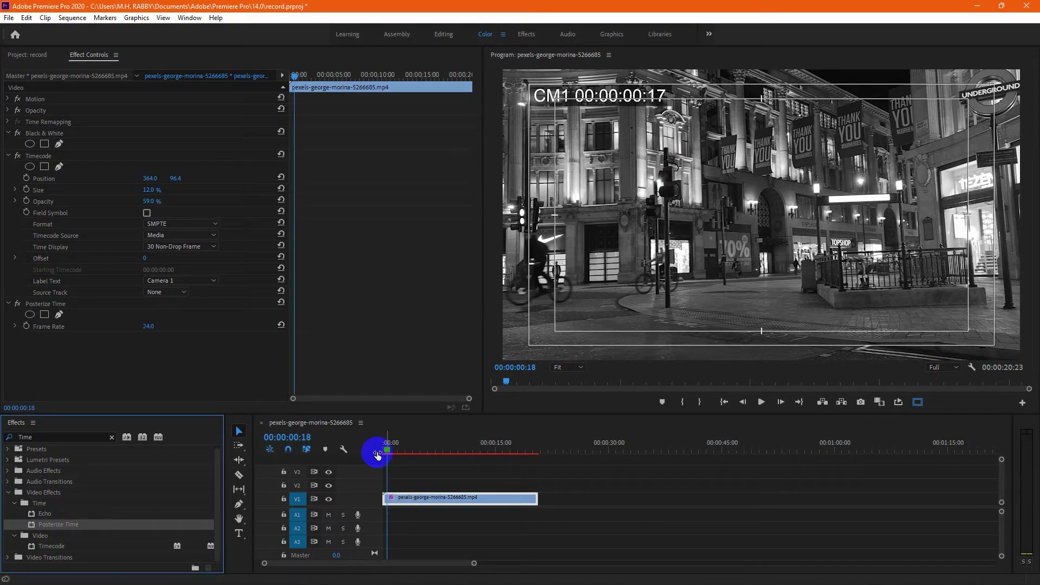
{"action": "left_click", "coordinate": [52, 306]}
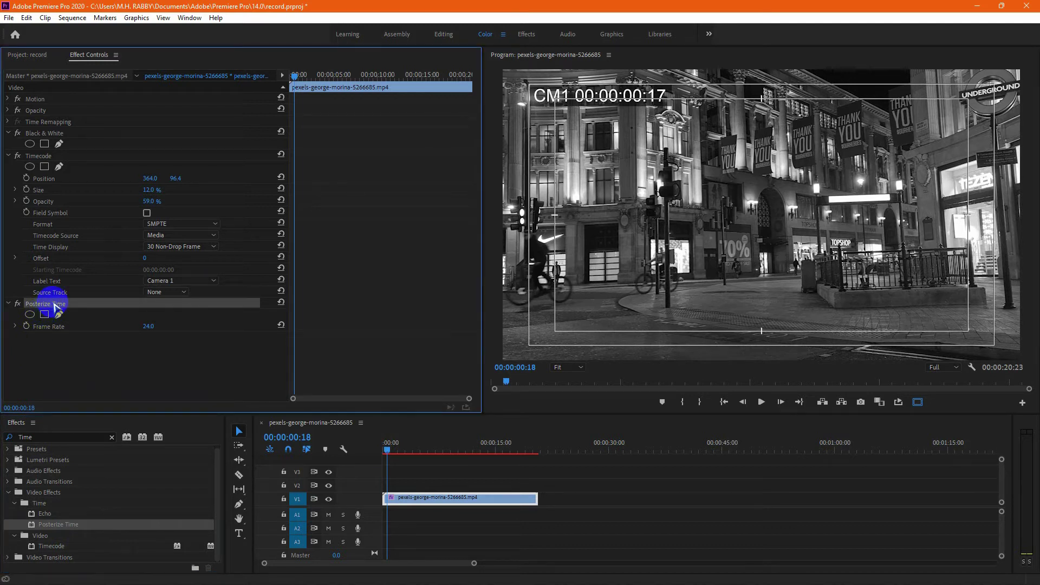
{"action": "left_click", "coordinate": [147, 328]}
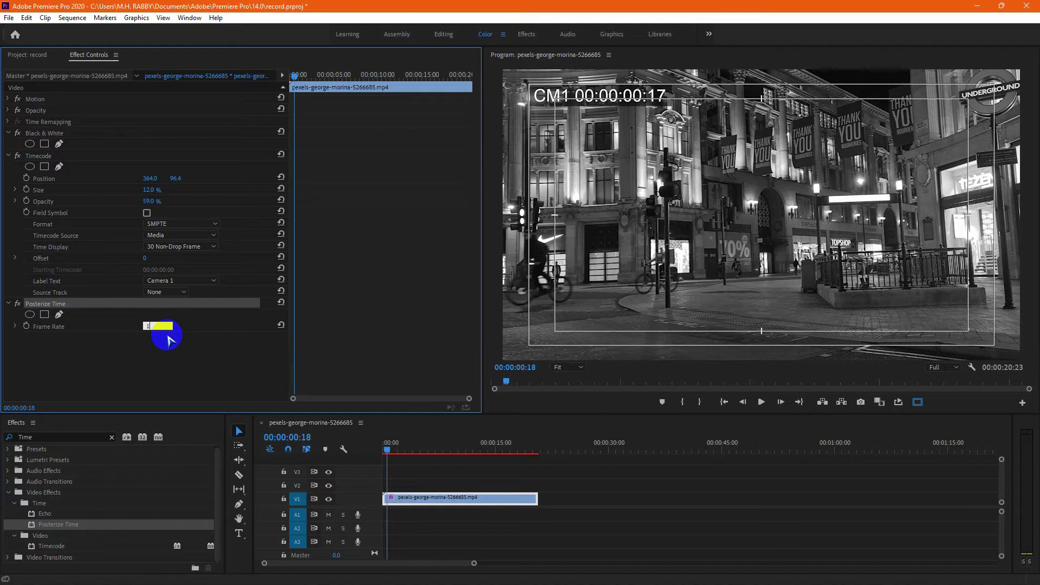
{"action": "key", "text": "Return"}
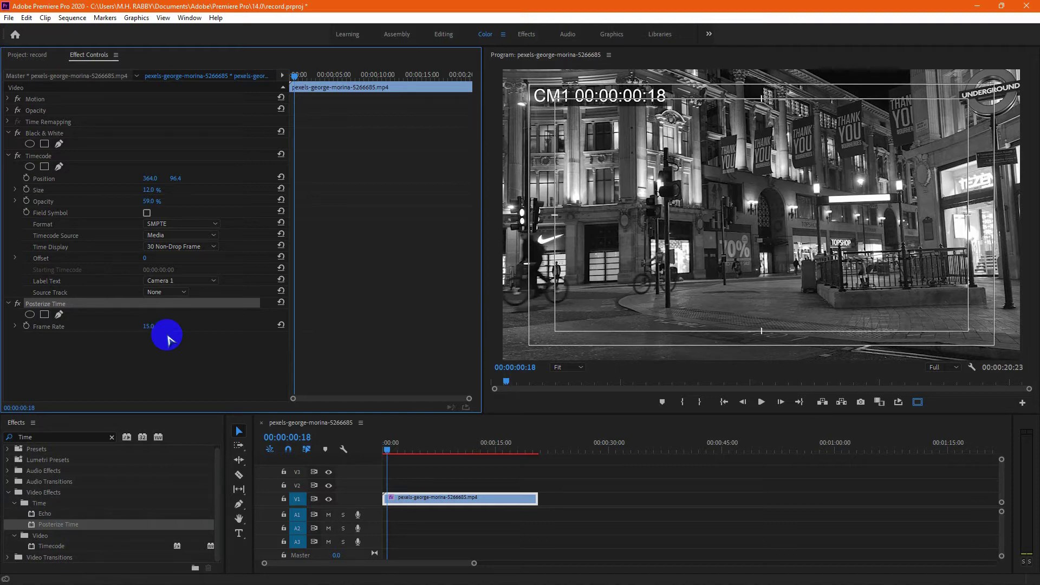
Play the 15 fps posterized clip from the start to preview the choppy motion.
{"action": "left_click", "coordinate": [392, 446]}
{"action": "key", "text": "space"}
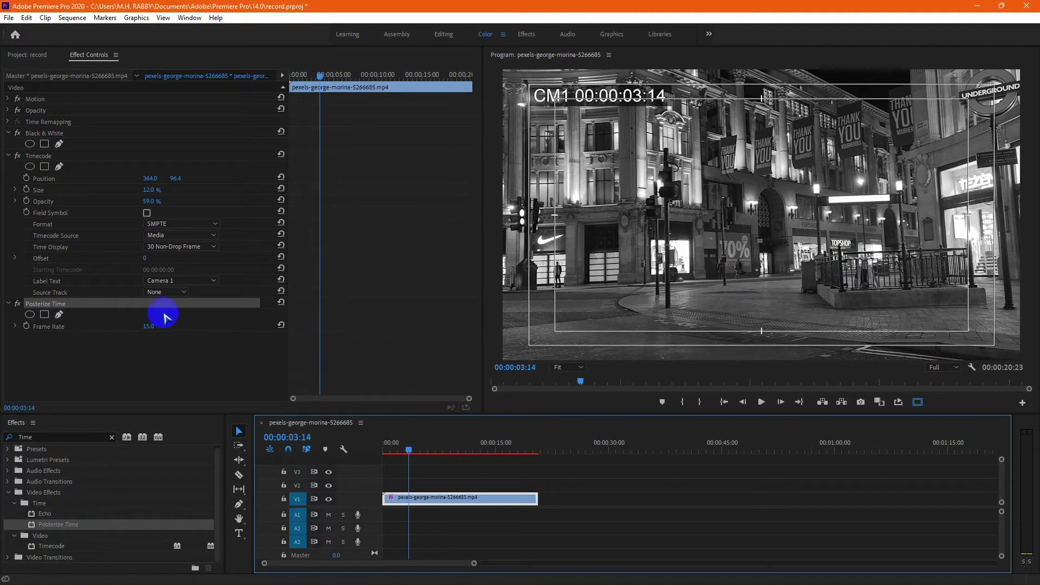
{"action": "left_click", "coordinate": [152, 326]}
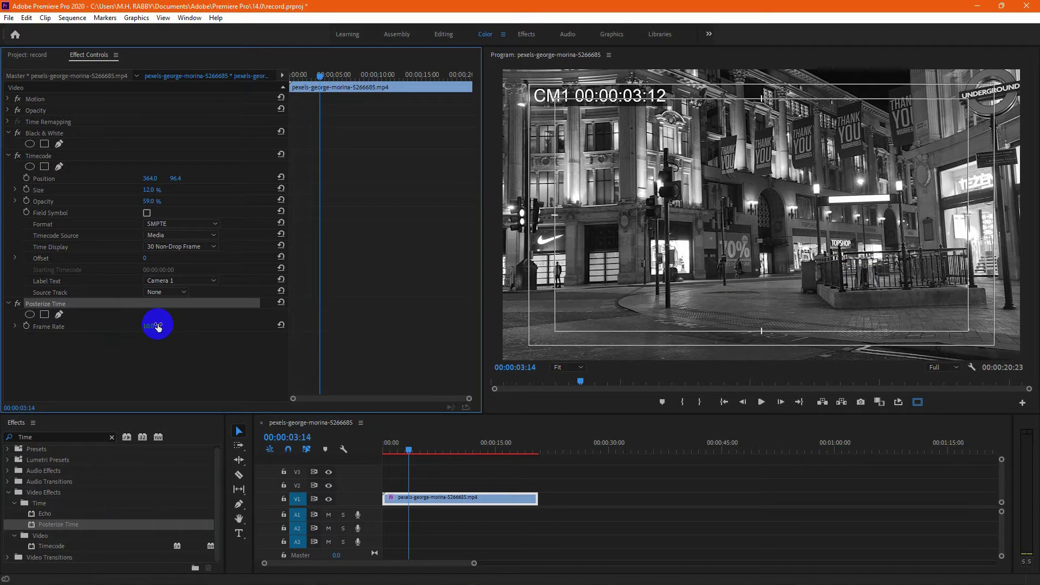
{"action": "left_click", "coordinate": [388, 440]}
{"action": "key", "text": "space"}
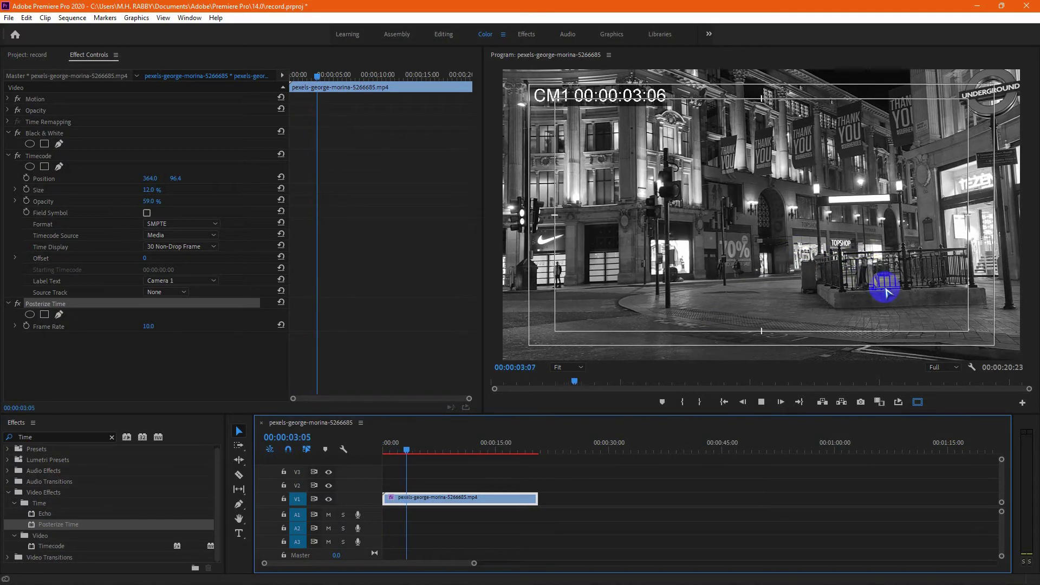
{"action": "key", "text": "space"}
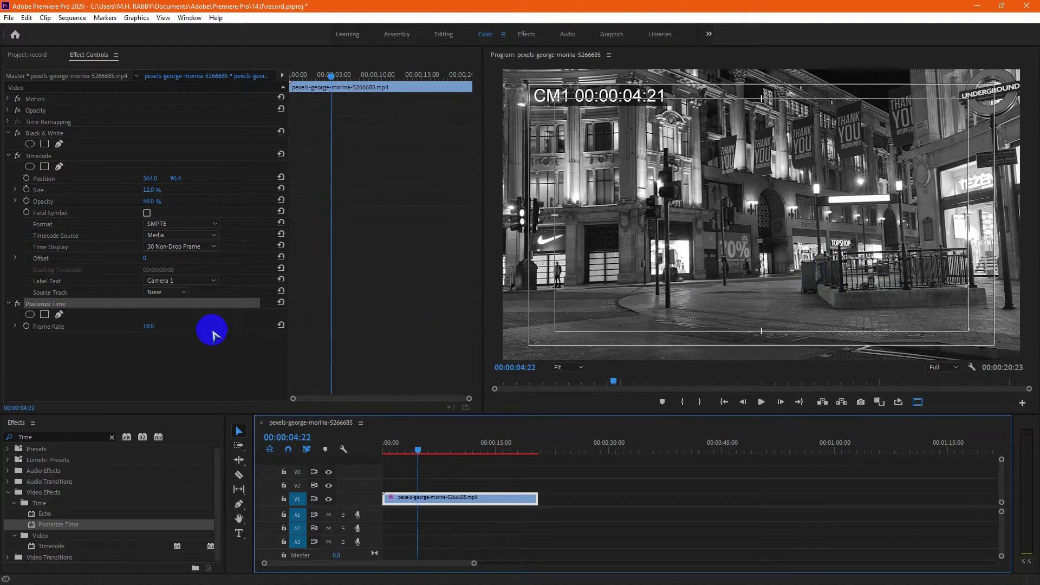
Check the motion once more and change the Posterize Time frame rate to 24.
{"action": "left_click", "coordinate": [152, 326]}
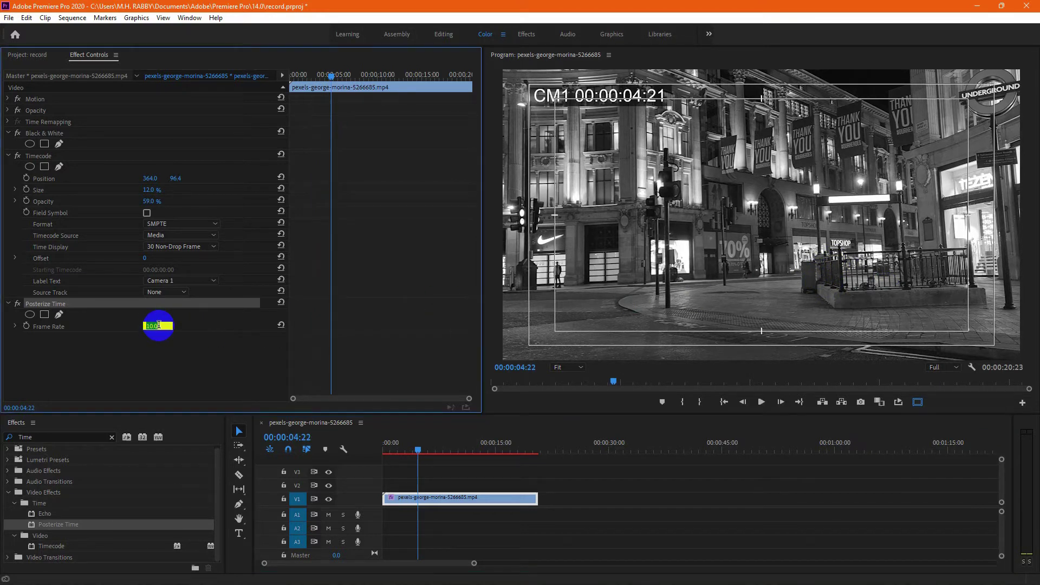
{"action": "key", "text": "space"}
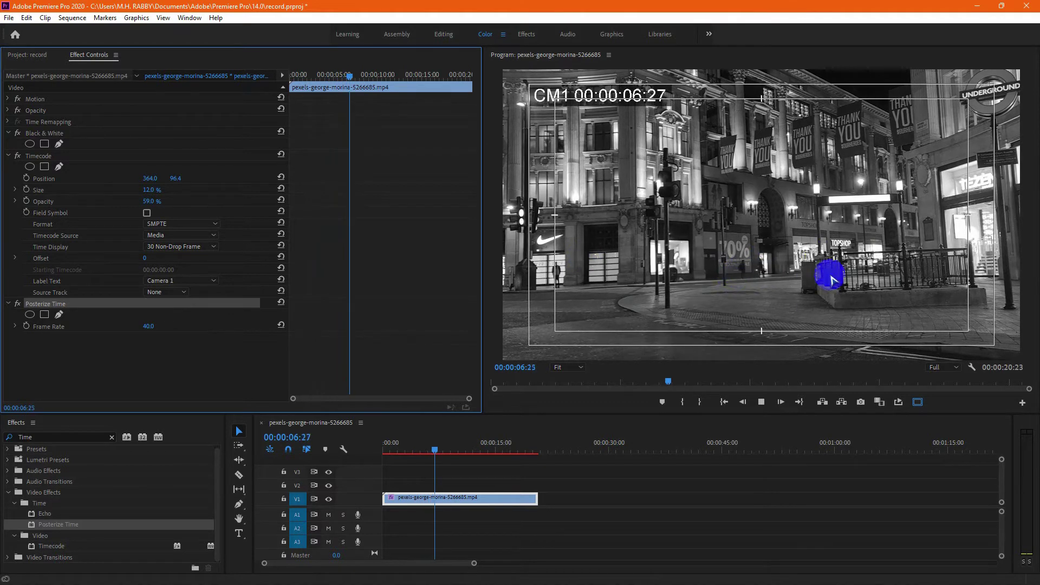
{"action": "key", "text": "space"}
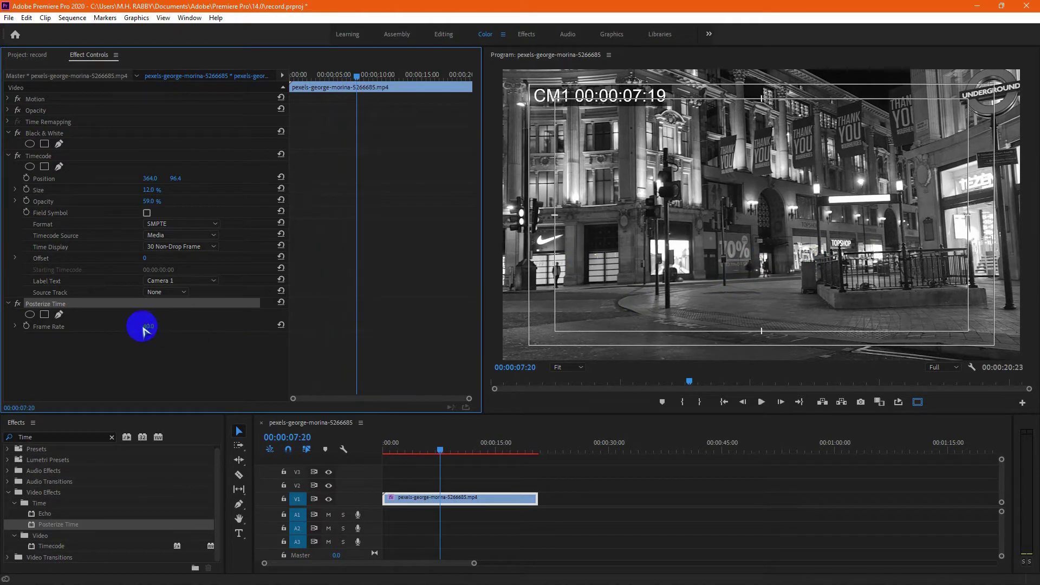
{"action": "left_click", "coordinate": [156, 325]}
{"action": "type", "text": "24"}
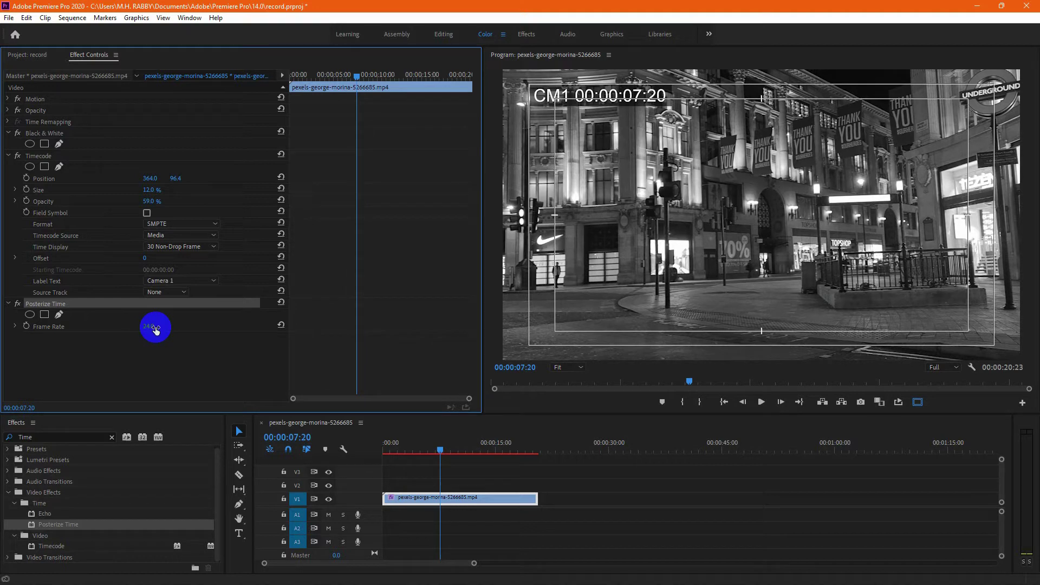
{"action": "left_click", "coordinate": [174, 360]}
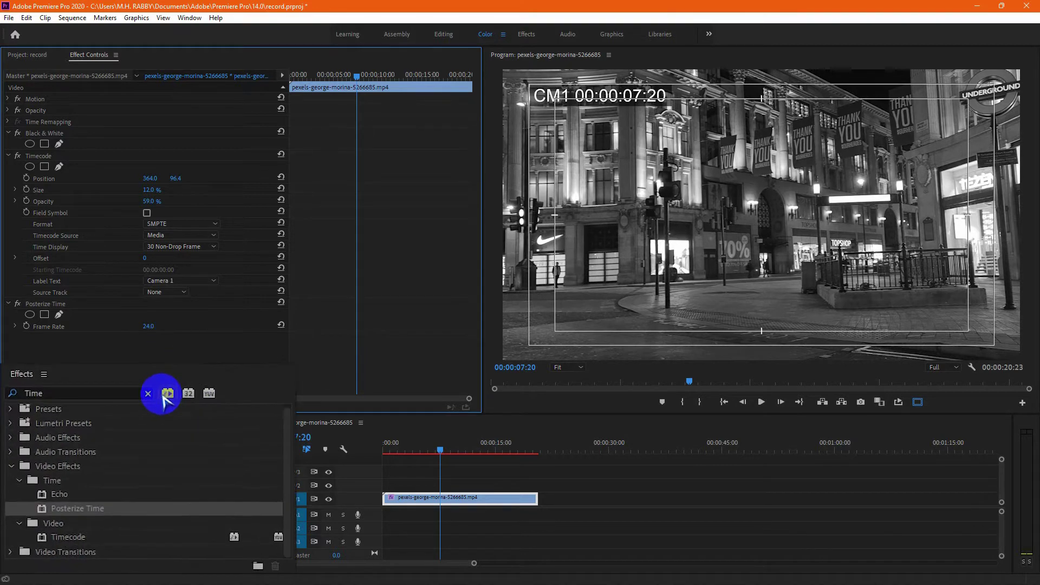
Search Effects for 'ven' and apply Venetian Blinds to the V1 street clip.
{"action": "left_click", "coordinate": [102, 366]}
{"action": "type", "text": "ven"}
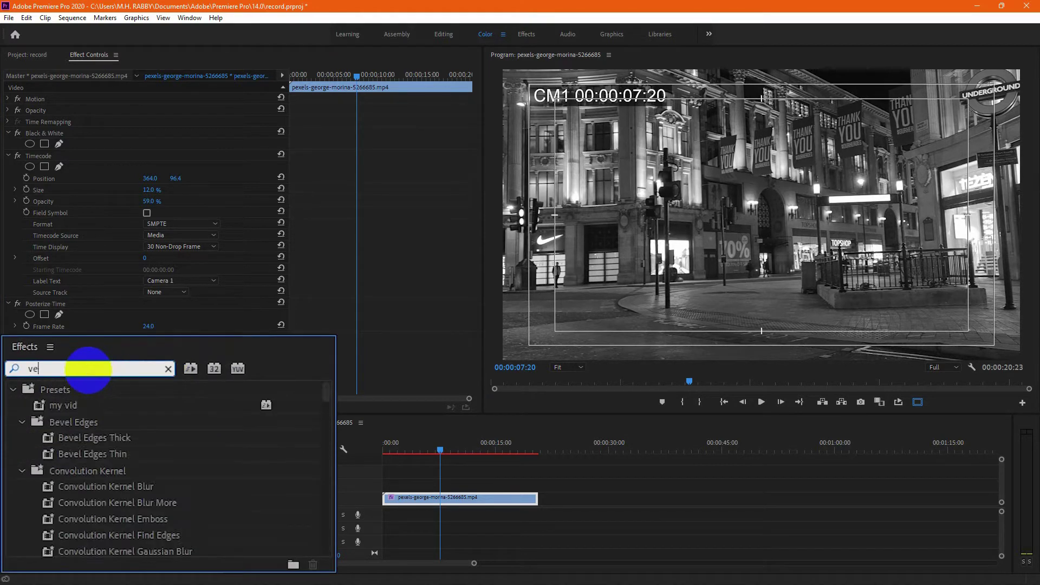
{"action": "left_click", "coordinate": [114, 486]}
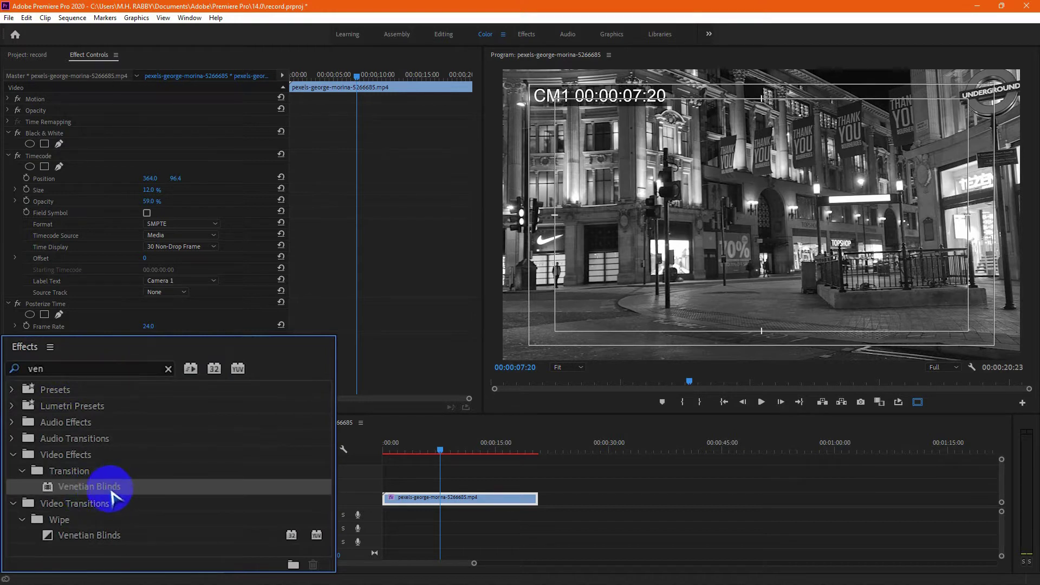
{"action": "left_click_drag", "start_coordinate": [83, 518], "coordinate": [422, 498]}
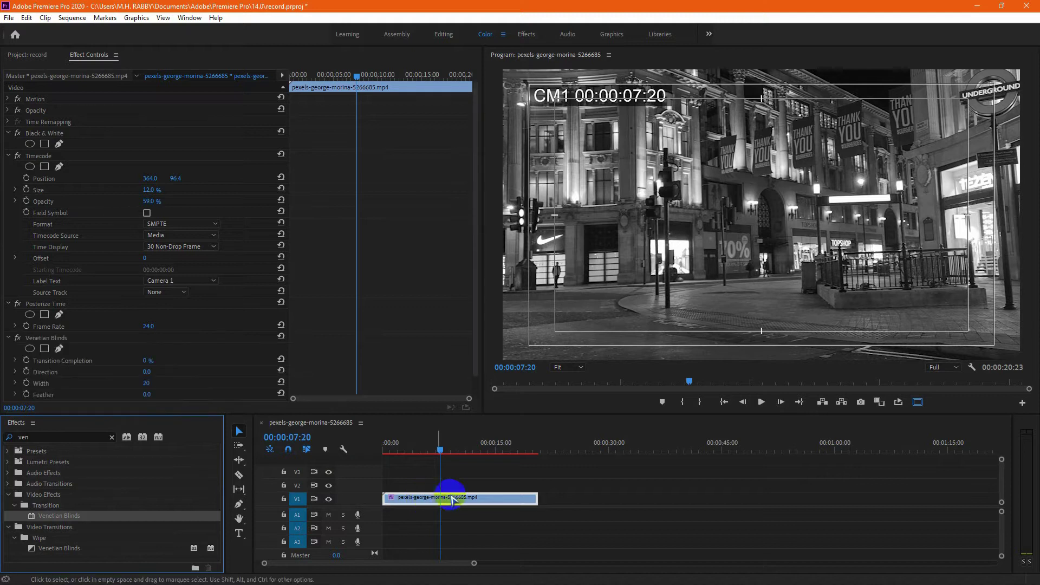
Set the Venetian Blinds Transition Completion to 20% so stripes appear.
{"action": "left_click", "coordinate": [708, 256]}
{"action": "key", "text": "space"}
{"action": "scroll", "coordinate": [154, 347], "scroll_direction": "down", "scroll_amount": 1}
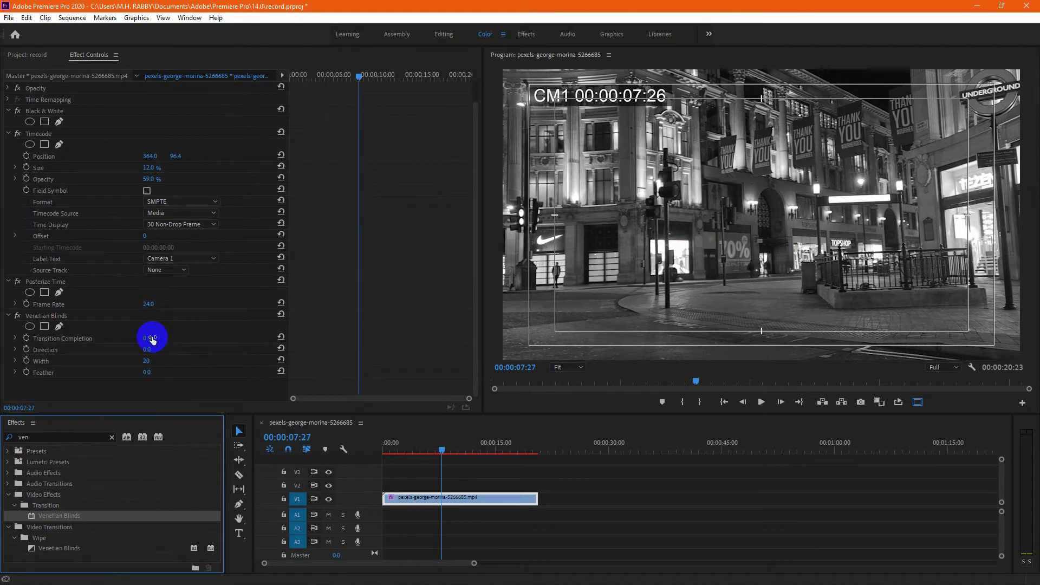
{"action": "left_click", "coordinate": [153, 337]}
{"action": "mouse_move", "coordinate": [163, 340]}
{"action": "left_mouse_down"}
{"action": "mouse_move", "coordinate": [193, 343]}
{"action": "mouse_move", "coordinate": [173, 343]}
{"action": "left_mouse_up"}
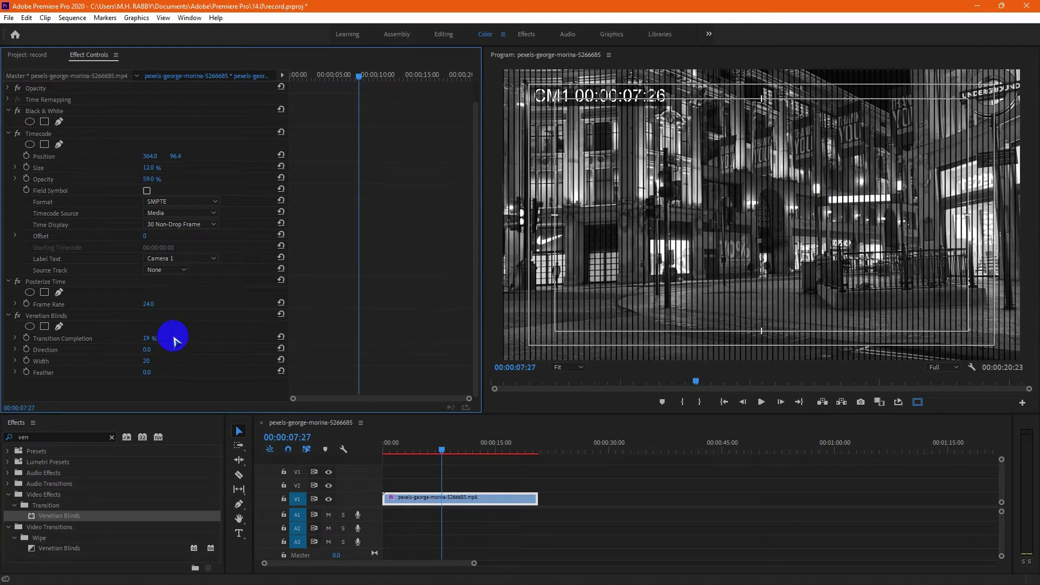
{"action": "left_click", "coordinate": [144, 340]}
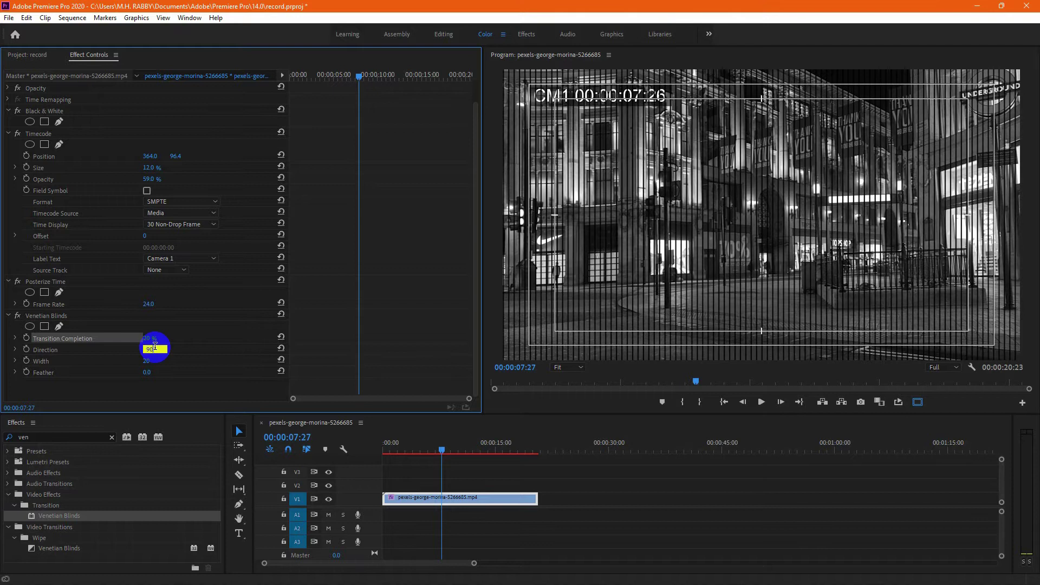
Set the blinds Direction to 90° and Width to 8 for horizontal scanlines.
{"action": "left_click", "coordinate": [155, 347]}
{"action": "type", "text": "90"}
{"action": "key", "text": "Return"}
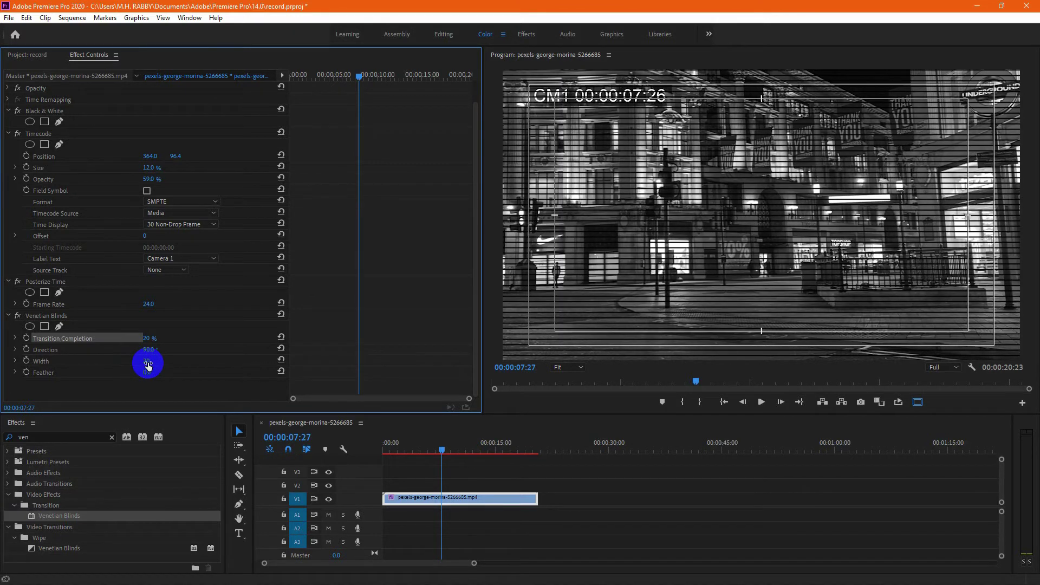
{"action": "mouse_move", "coordinate": [148, 366]}
{"action": "left_mouse_down"}
{"action": "mouse_move", "coordinate": [131, 364]}
{"action": "mouse_move", "coordinate": [157, 361]}
{"action": "left_mouse_up"}
{"action": "left_click_drag", "start_coordinate": [148, 358], "coordinate": [145, 360]}
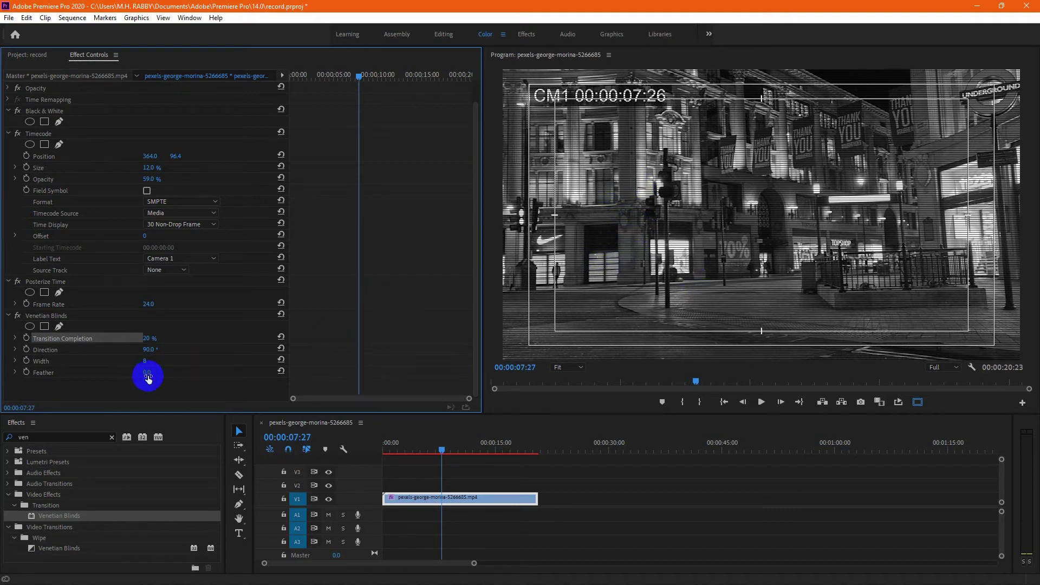
{"action": "left_click", "coordinate": [150, 396]}
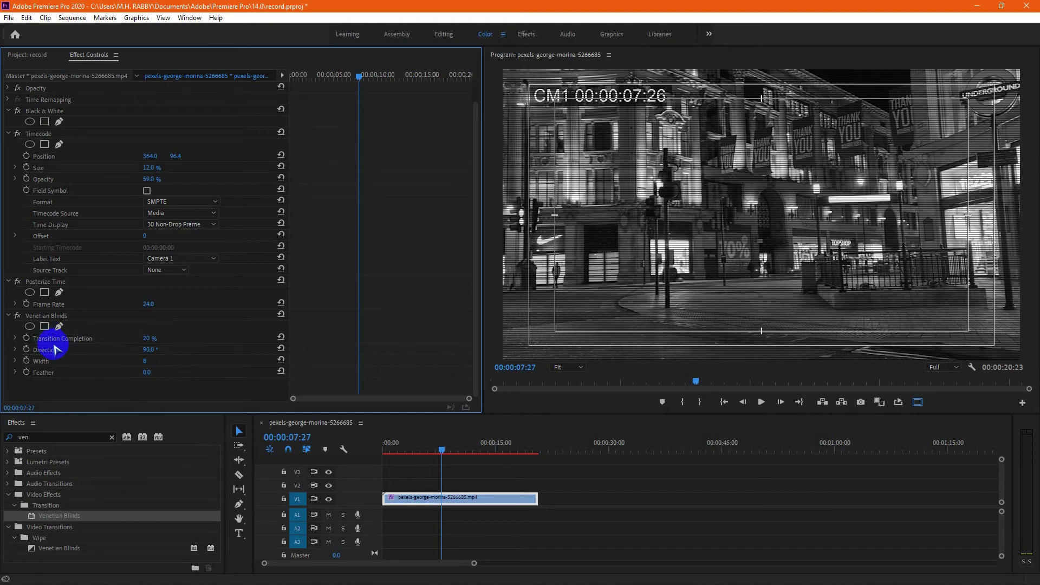
Search Effects for 'wave war' and apply Distort > Wave Warp to the V1 clip.
{"action": "left_click", "coordinate": [111, 437]}
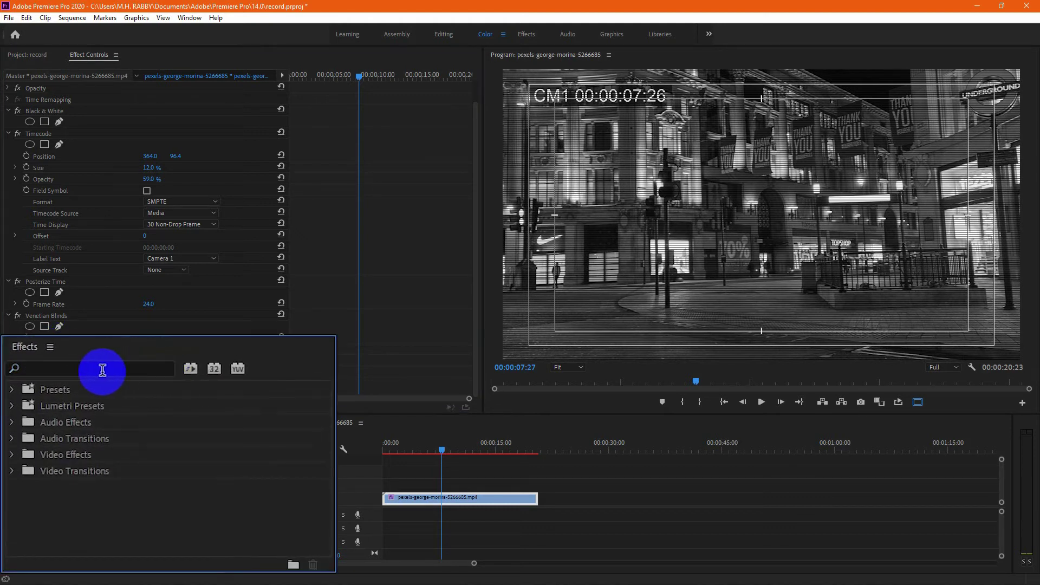
{"action": "left_click", "coordinate": [70, 439]}
{"action": "type", "text": "wave war"}
{"action": "left_click", "coordinate": [103, 486]}
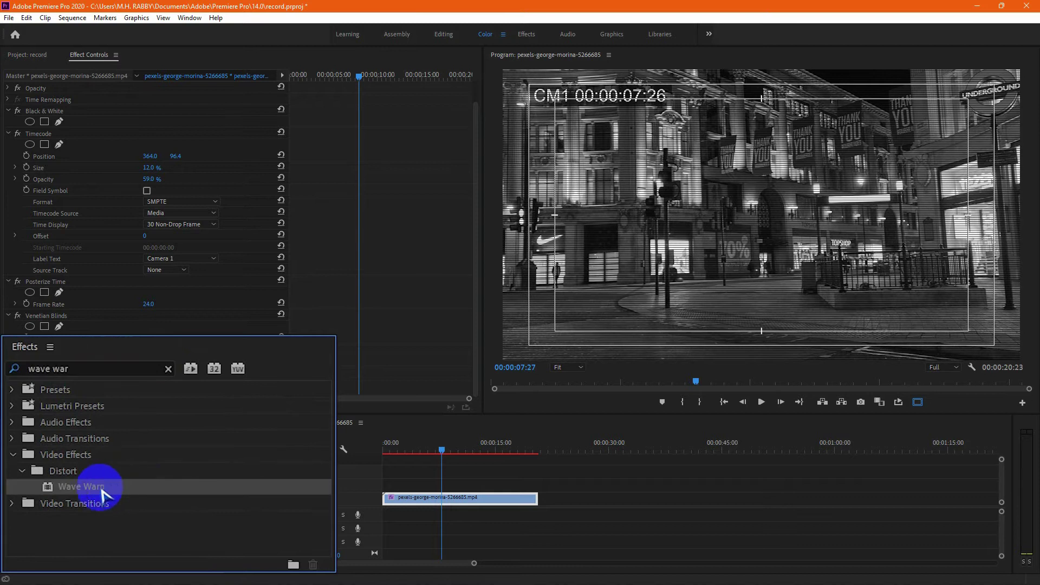
{"action": "left_click_drag", "start_coordinate": [90, 499], "coordinate": [426, 501]}
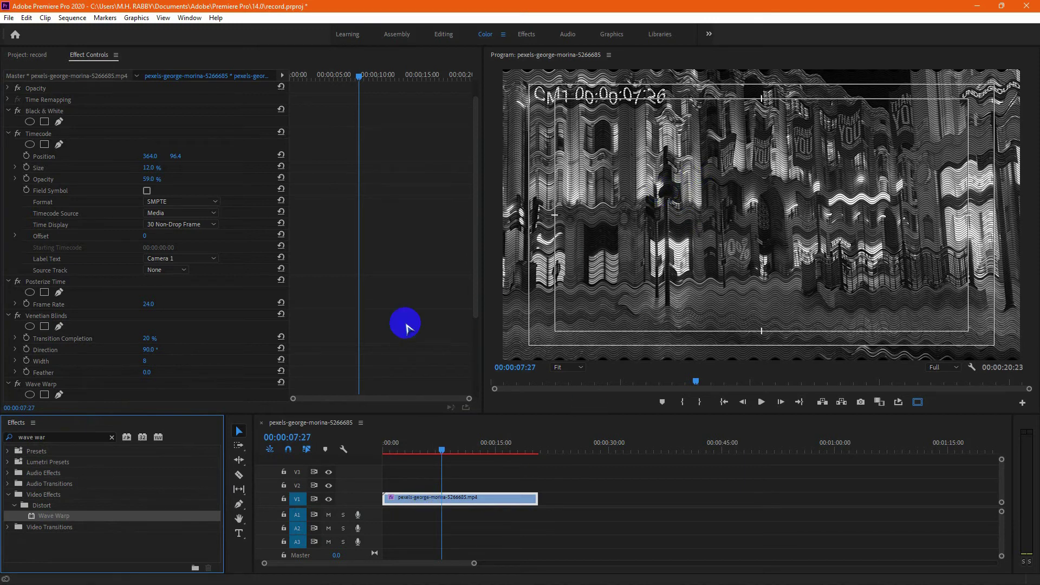
Set the Wave Warp wave height to 1.
{"action": "scroll", "coordinate": [362, 332], "scroll_direction": "down", "scroll_amount": 3}
{"action": "scroll", "coordinate": [365, 334], "scroll_direction": "down", "scroll_amount": 2}
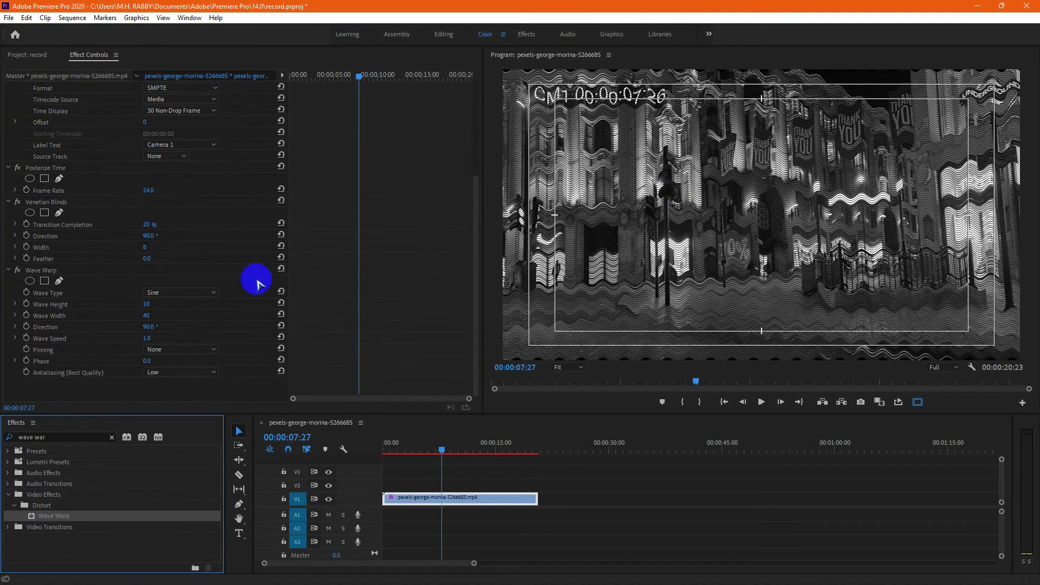
{"action": "left_click", "coordinate": [146, 305]}
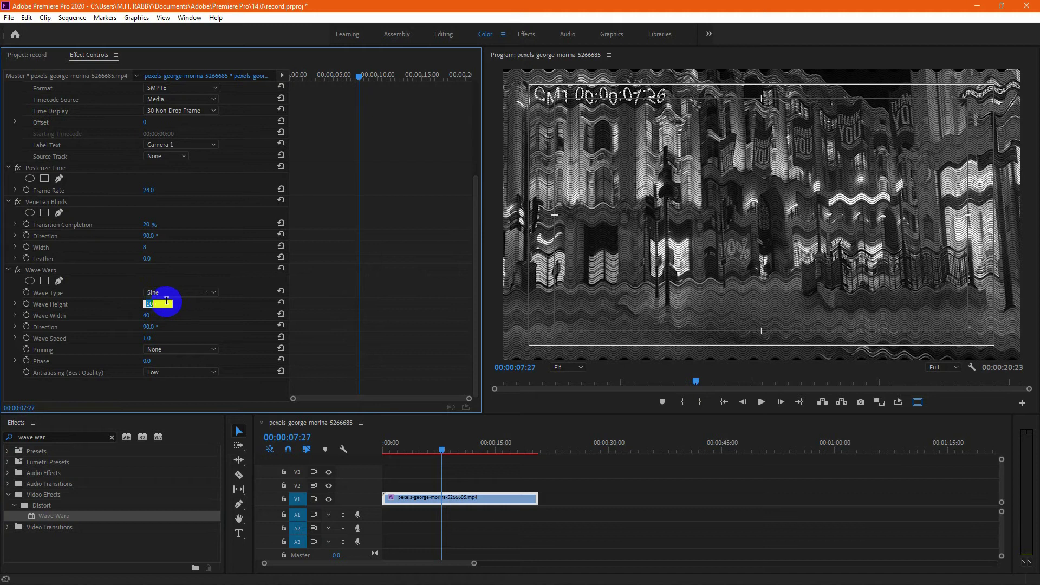
{"action": "type", "text": "1"}
{"action": "left_click", "coordinate": [158, 313]}
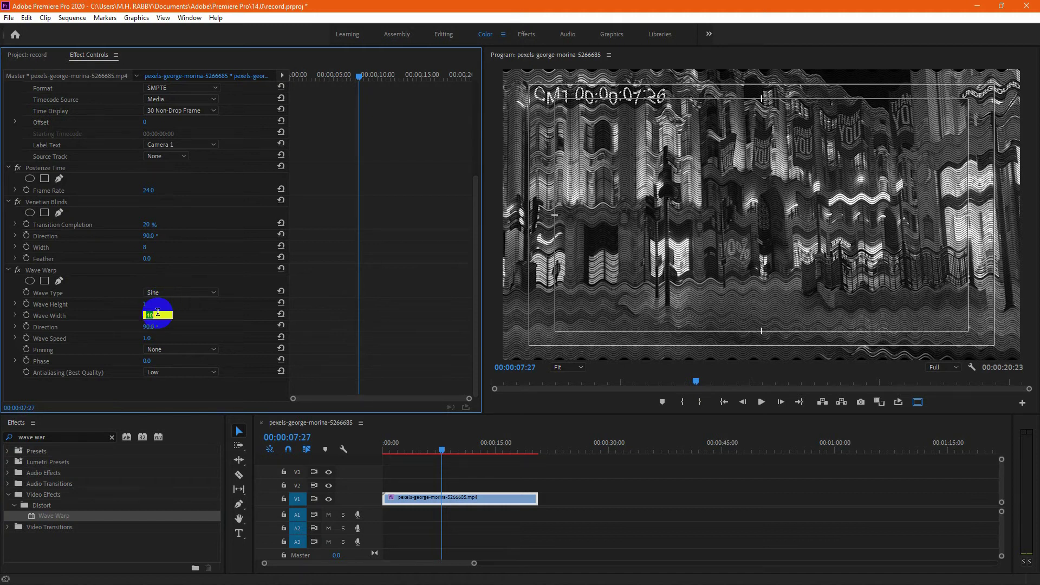
Keep wave width 40, then set wave direction to 20° and wave speed to 2.
{"action": "left_click", "coordinate": [155, 324]}
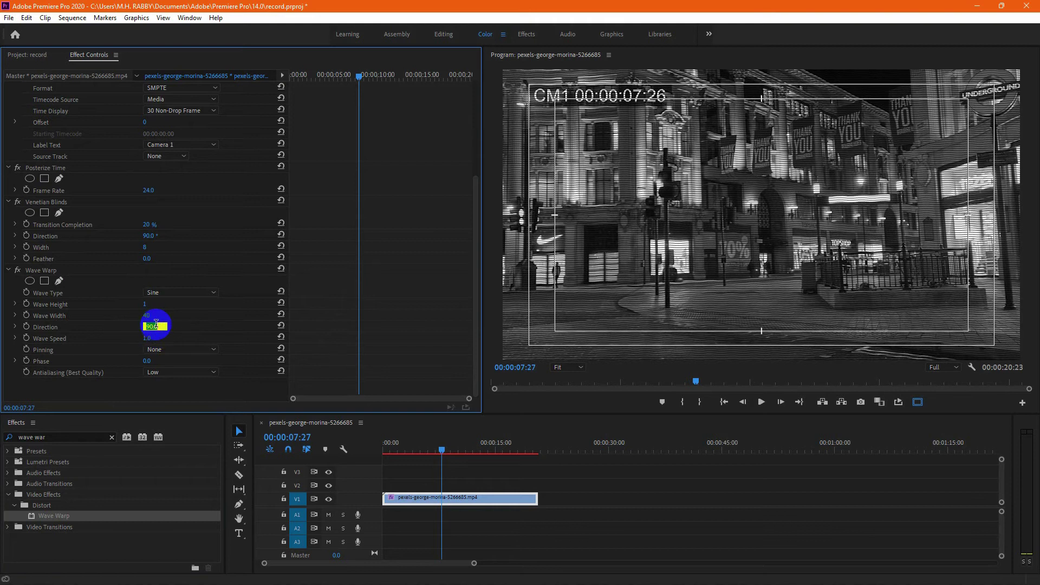
{"action": "type", "text": "20"}
{"action": "key", "text": "Return"}
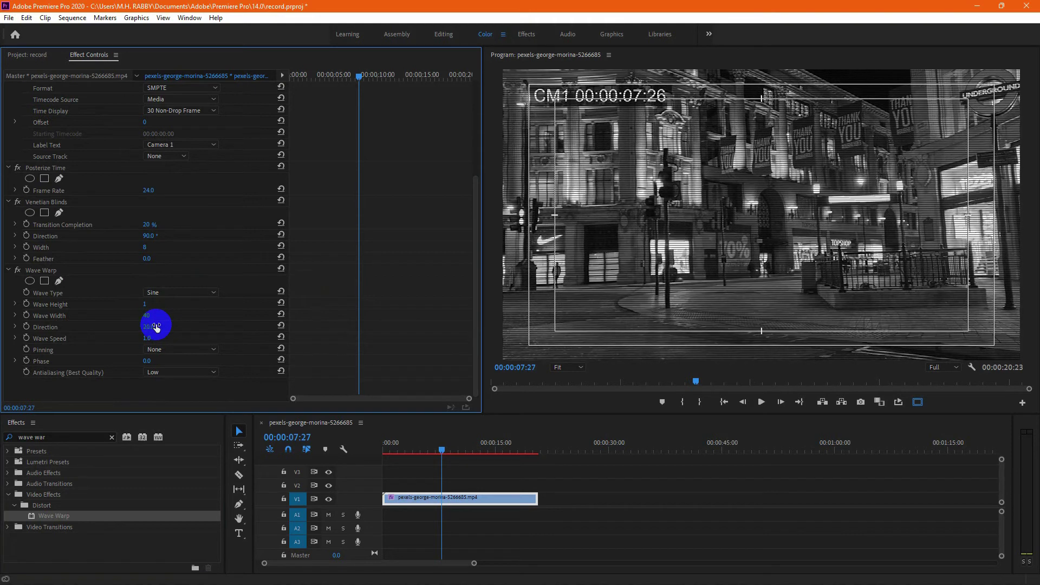
{"action": "left_click", "coordinate": [151, 339]}
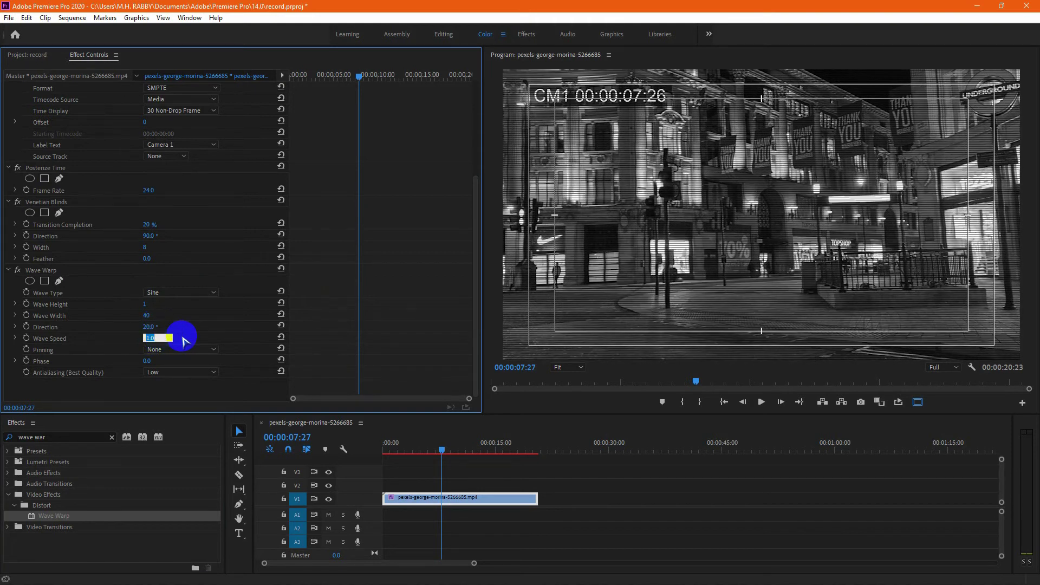
{"action": "type", "text": "2"}
{"action": "key", "text": "Return"}
Return the playhead to the sequence start and play back the finished CCTV-style clip.
{"action": "left_click", "coordinate": [412, 451]}
{"action": "left_click_drag", "start_coordinate": [411, 451], "coordinate": [384, 450]}
{"action": "key", "text": "space"}
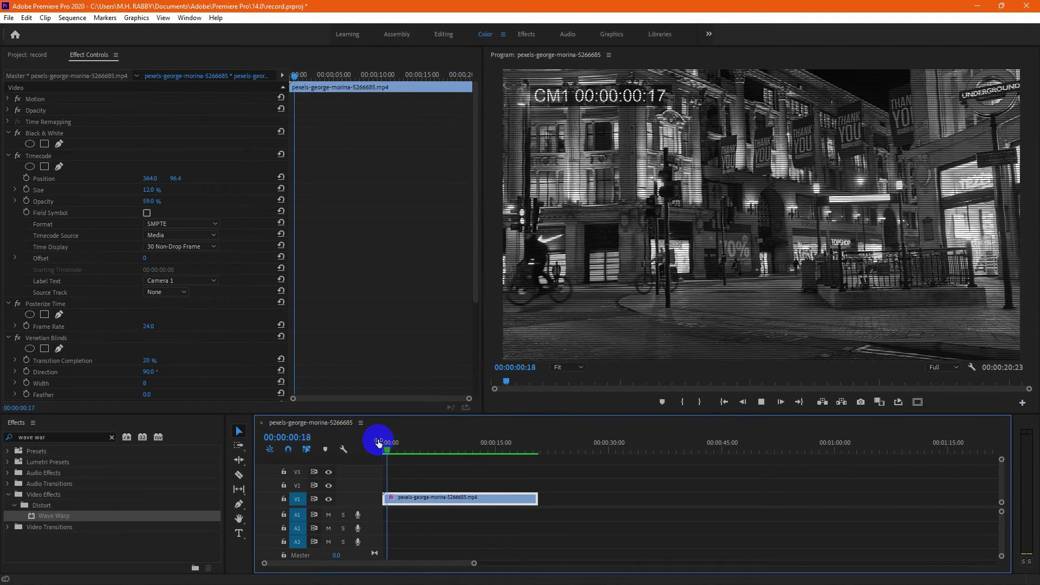